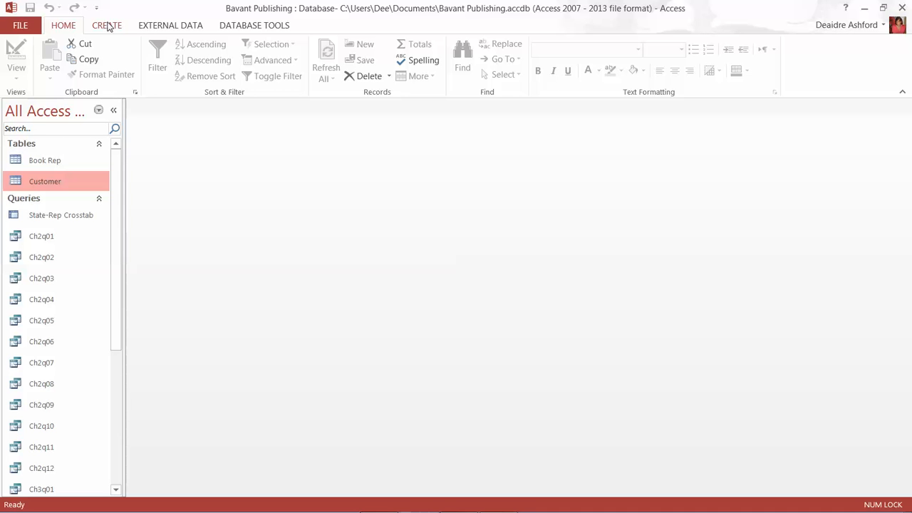
Step: Start a Form Wizard form based on the Customer table and add the Customer Number, Customer Name and Customer Type fields
click(106, 26)
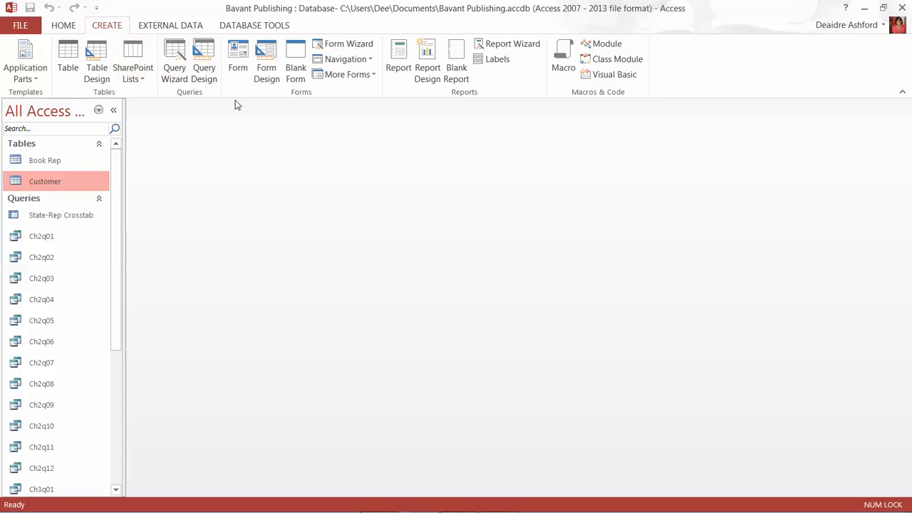
click(360, 47)
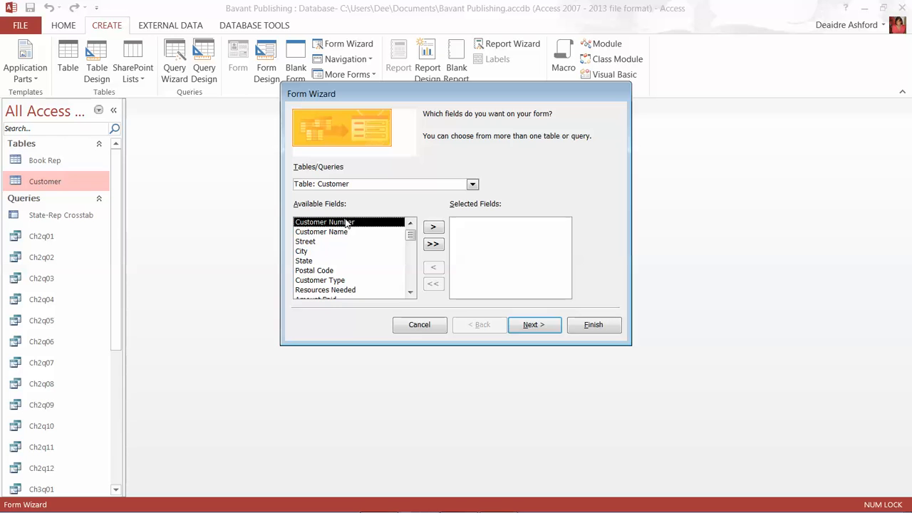
click(433, 228)
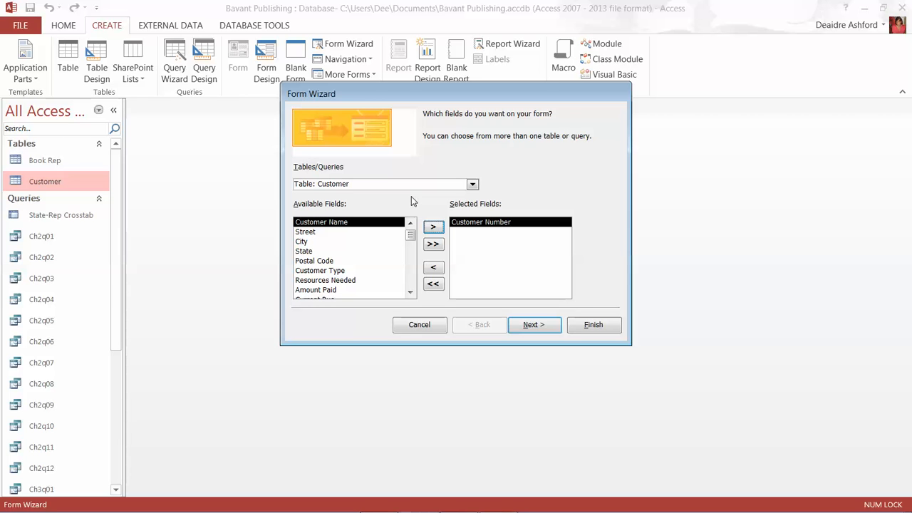
click(434, 228)
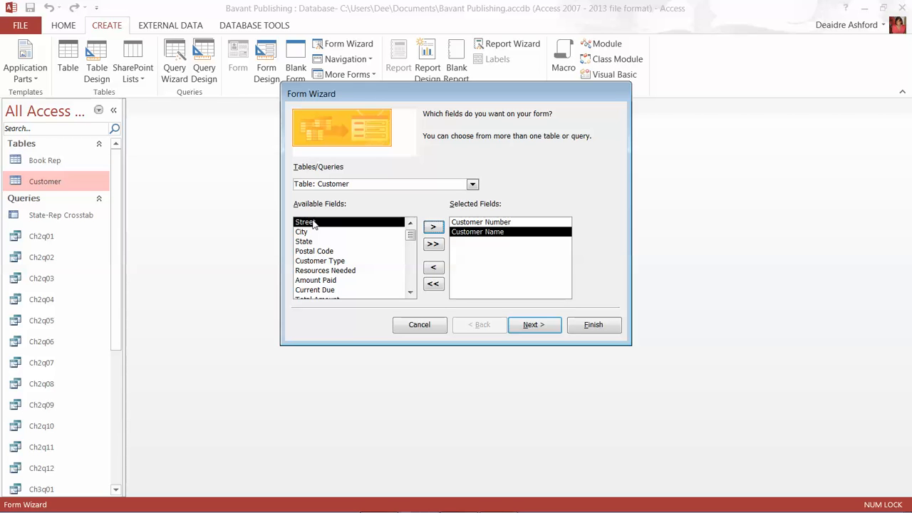
click(317, 263)
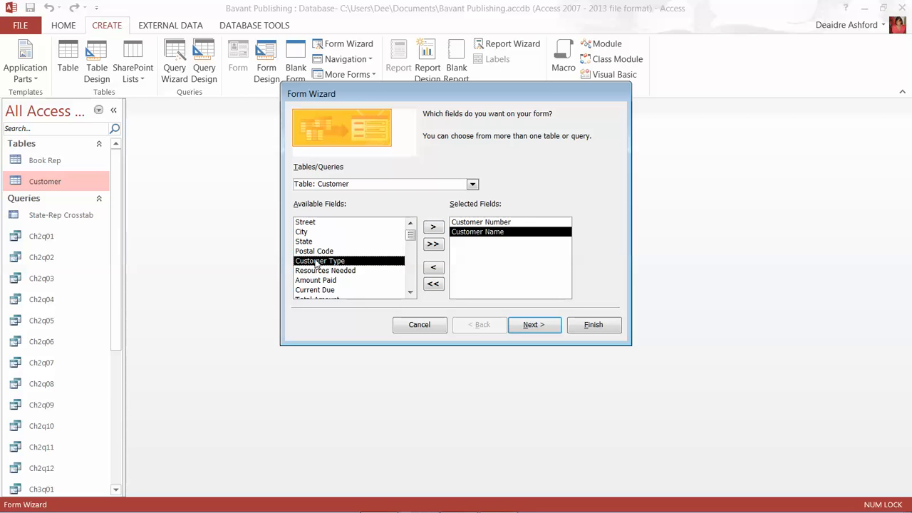
click(432, 228)
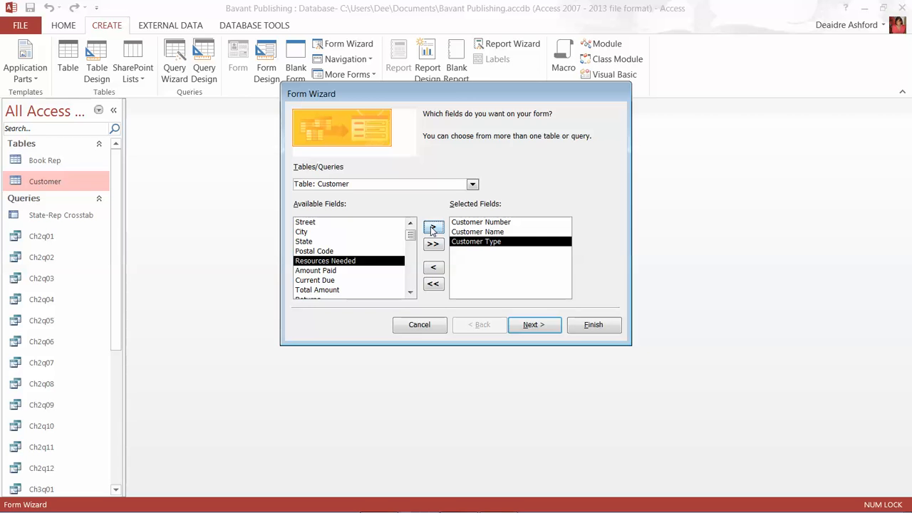
Step: Add the Resources Needed, Amount Paid, Current Due, Total Amount, Returns and Book Rep Number fields to the form's selected fields
click(433, 228)
click(432, 228)
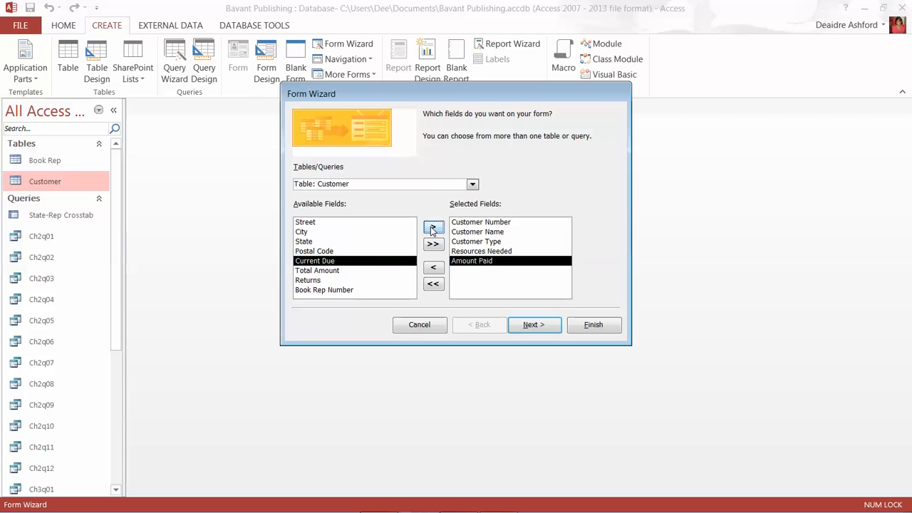
click(433, 228)
click(433, 228)
click(433, 227)
click(432, 228)
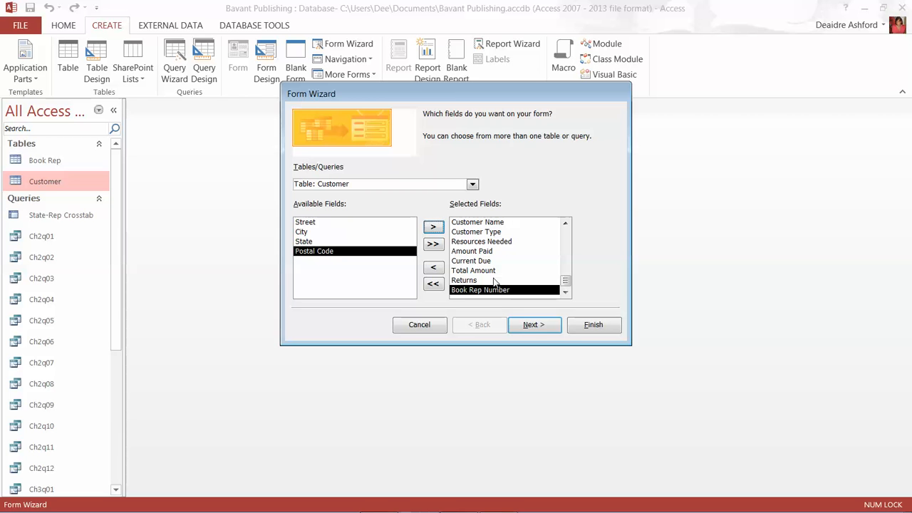
Step: Accept the Columnar layout, title the form "Customer Financial Form" and finish the wizard with the form opened for viewing
click(539, 325)
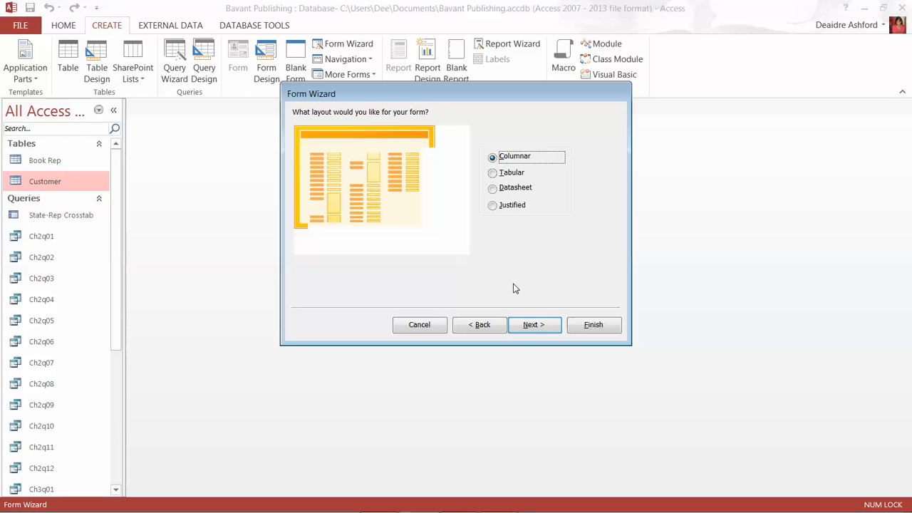
click(533, 324)
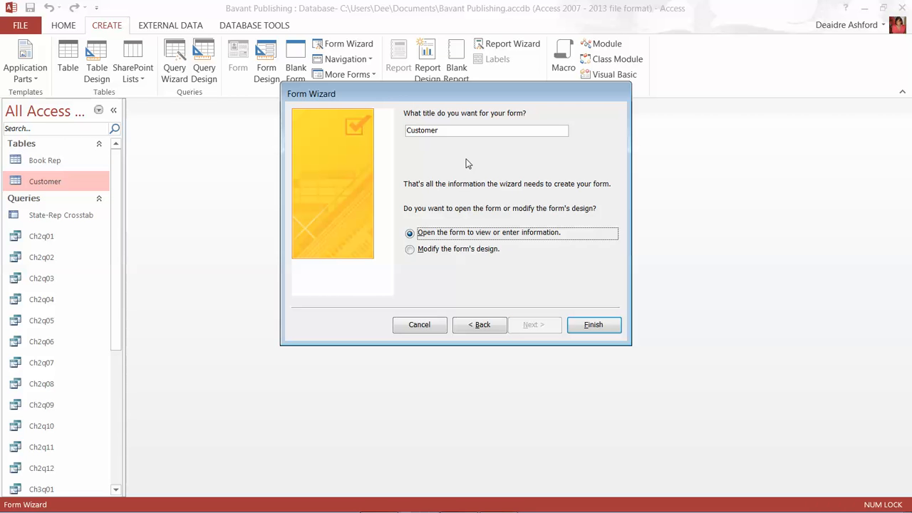
click(460, 132)
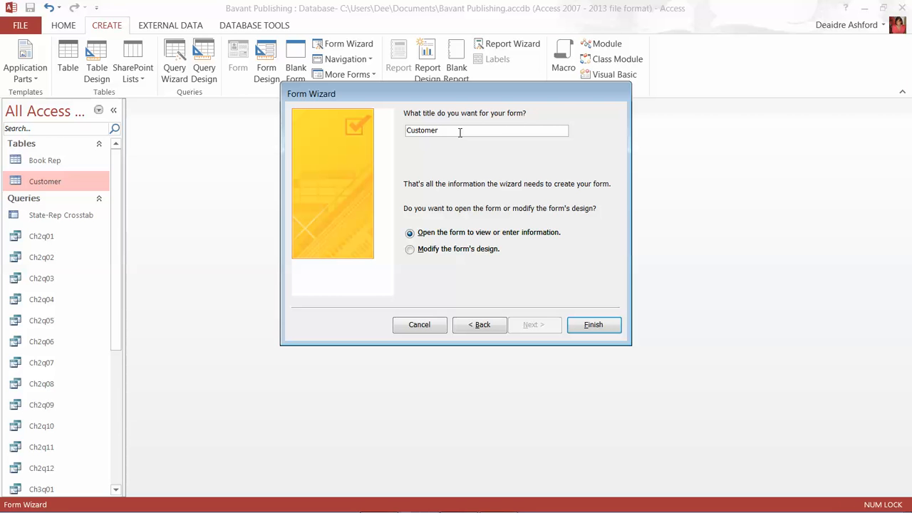
text(Financial Form)
click(597, 325)
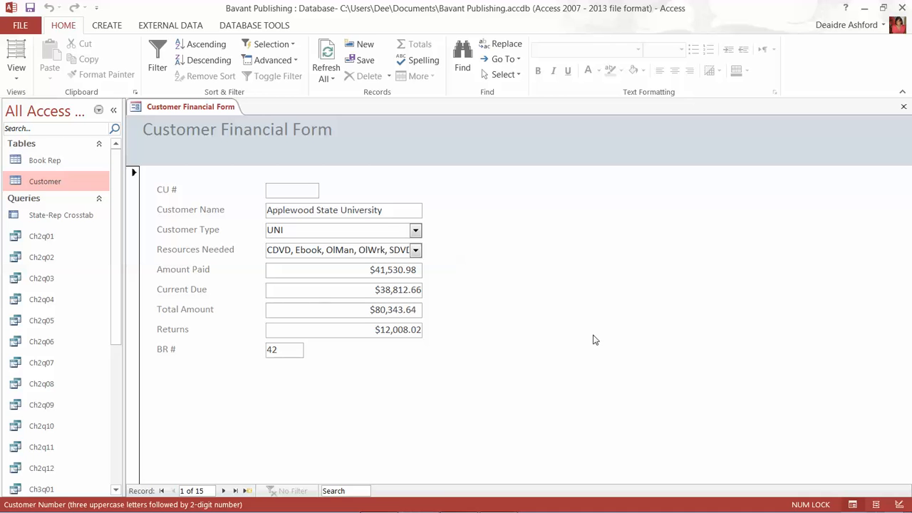
Step: Switch the Customer Financial Form to Layout View
mouse_move(548, 510)
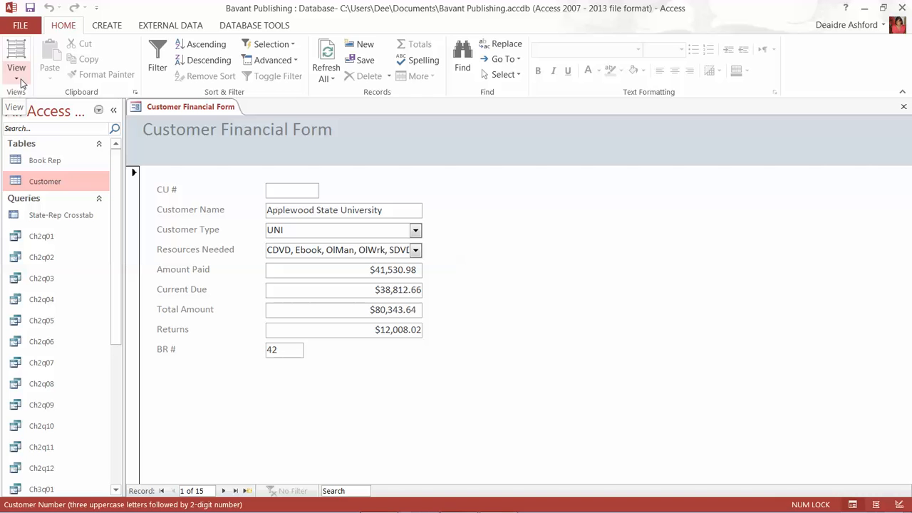
click(21, 83)
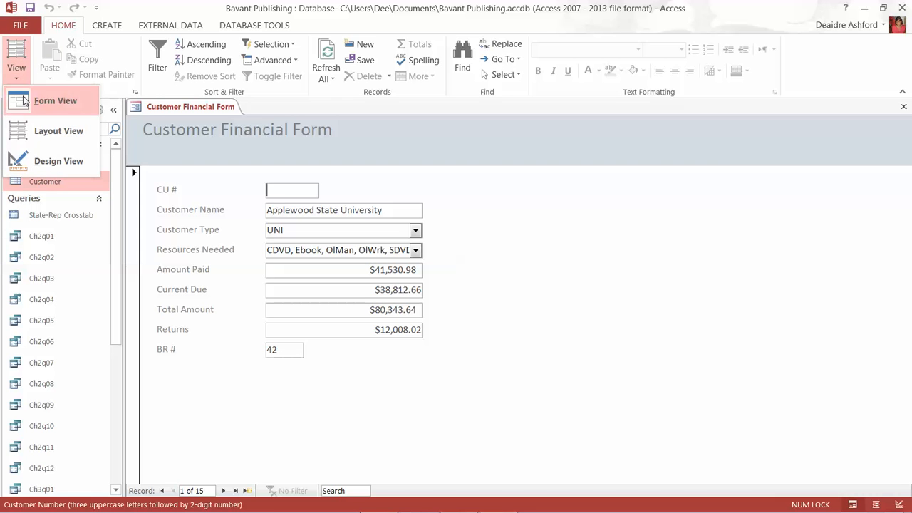
click(31, 135)
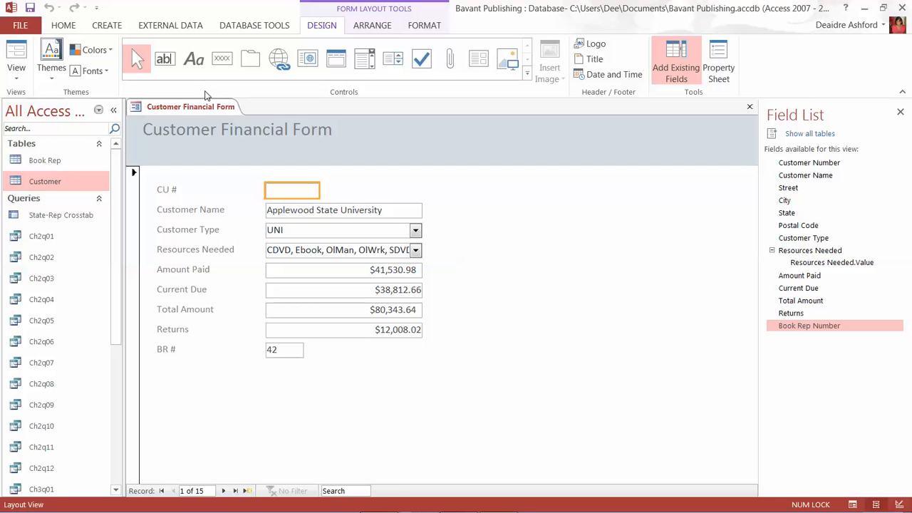
Step: Place all field labels and their controls, from CU # through BR #, in a stacked control layout
click(372, 26)
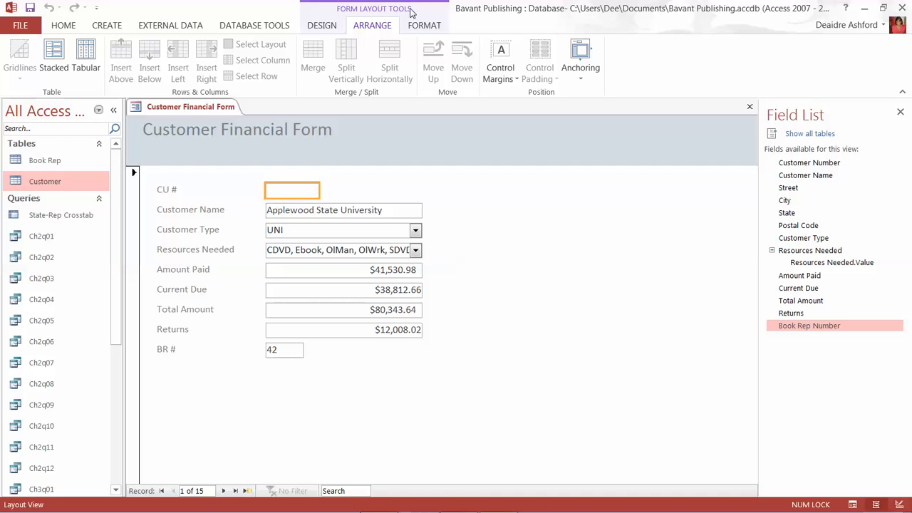
click(175, 190)
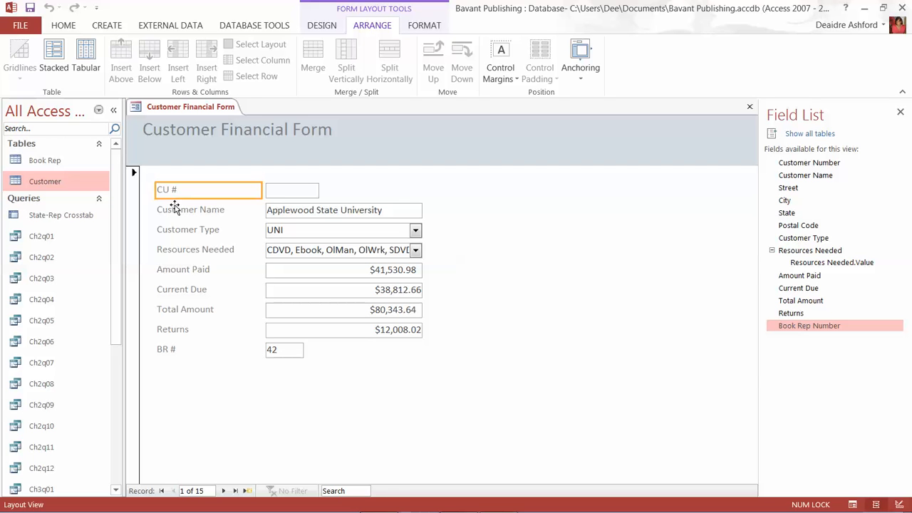
shift+click(175, 207)
shift+click(174, 232)
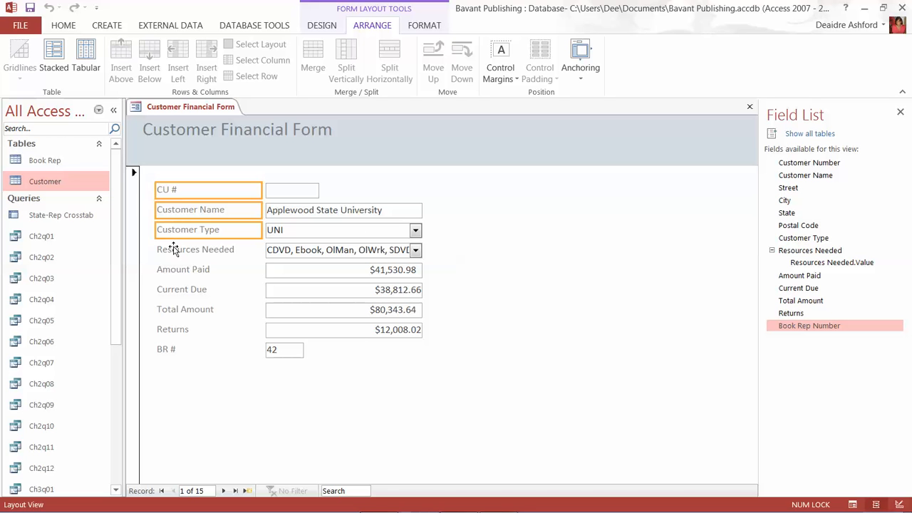
shift+click(175, 250)
shift+click(174, 277)
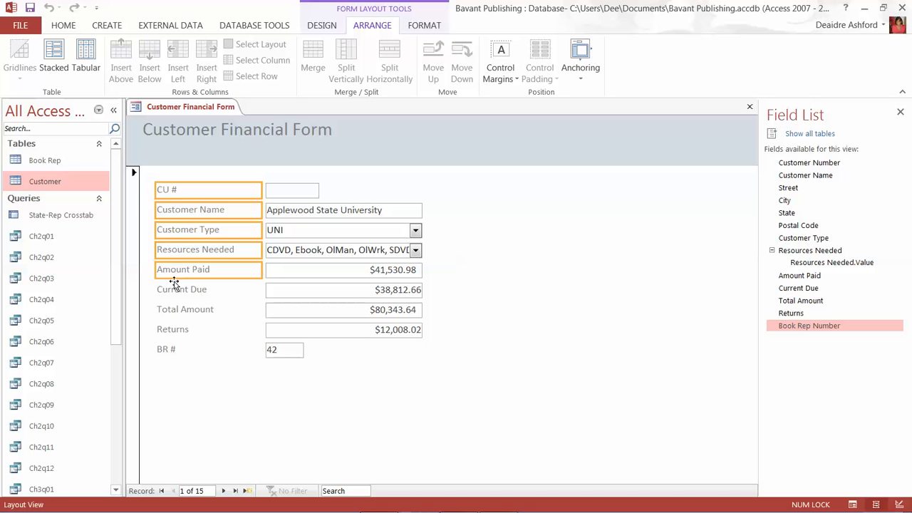
shift+click(175, 296)
shift+click(179, 317)
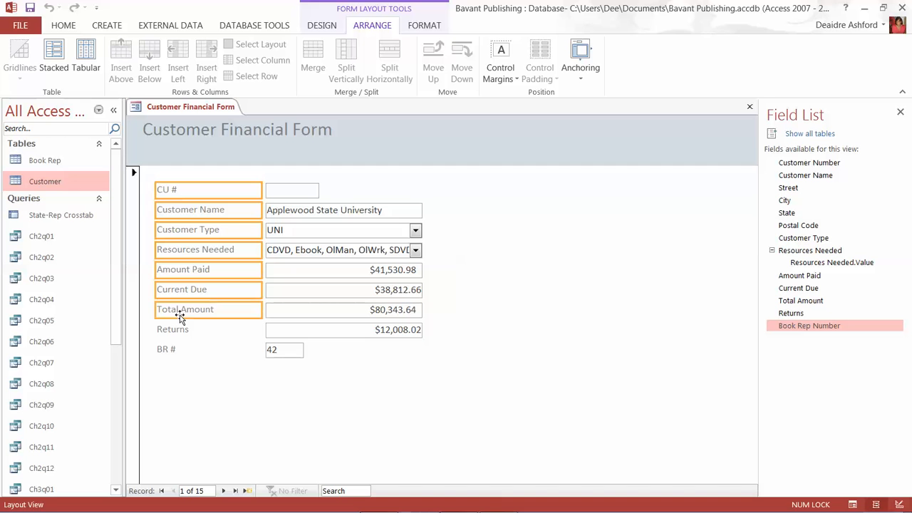
shift+click(176, 331)
shift+click(176, 352)
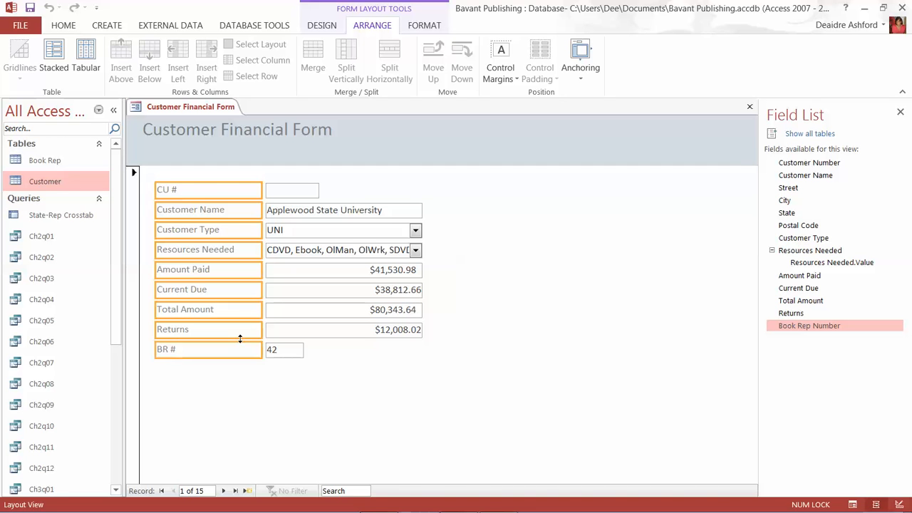
shift+click(294, 352)
shift+click(292, 336)
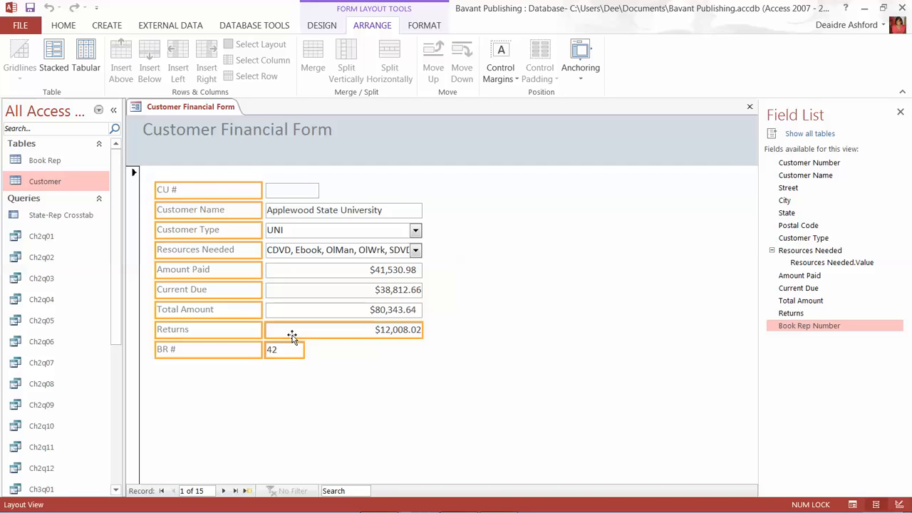
shift+click(278, 305)
shift+click(275, 291)
shift+click(274, 273)
shift+click(274, 256)
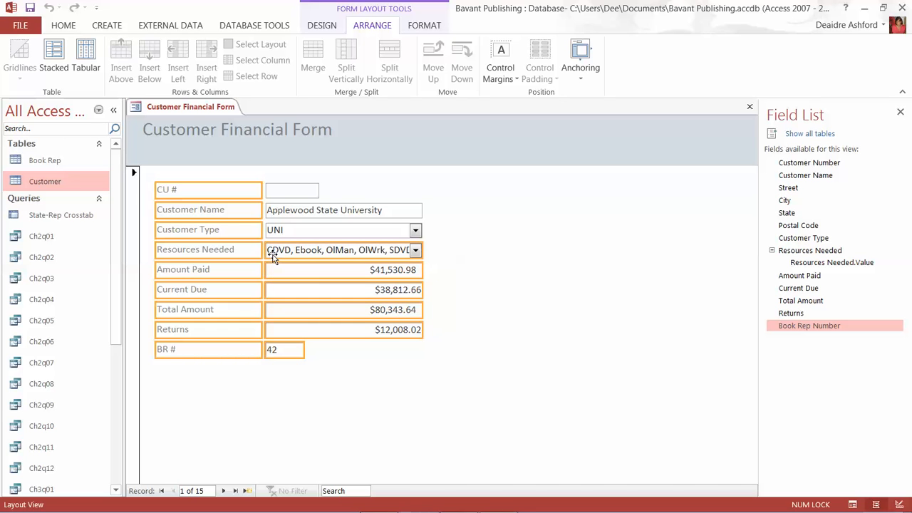
shift+click(274, 237)
shift+click(274, 215)
shift+click(271, 191)
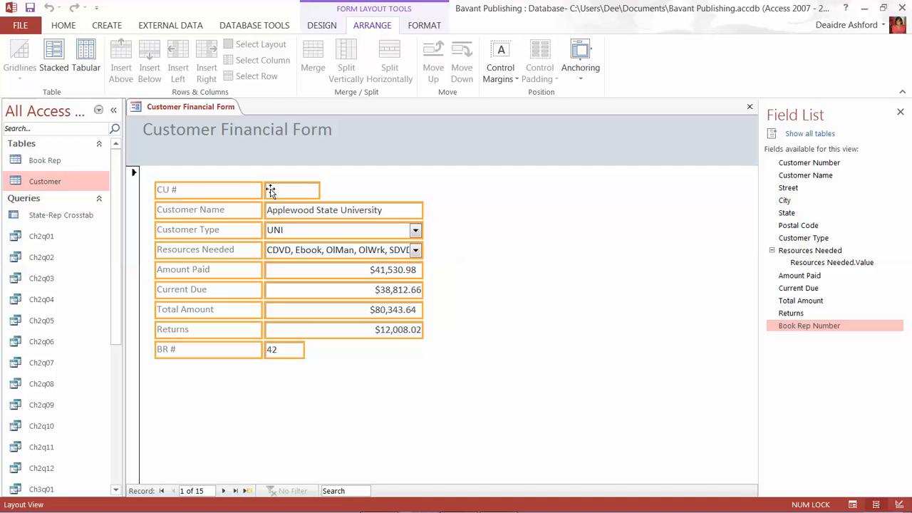
click(53, 55)
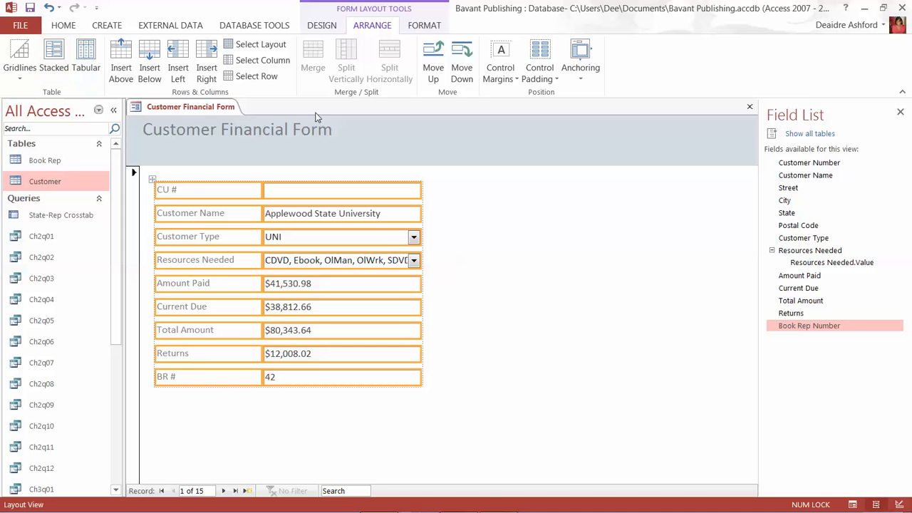
mouse_move(508, 512)
click(74, 25)
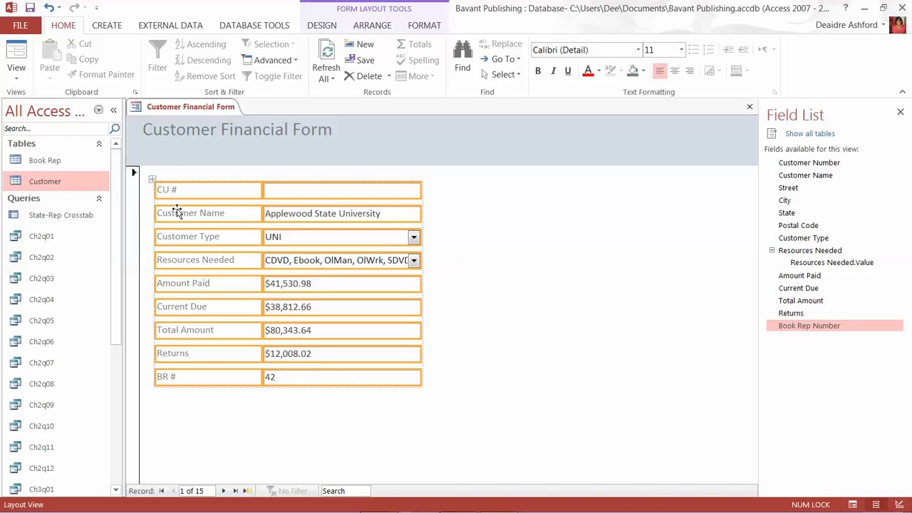
click(372, 28)
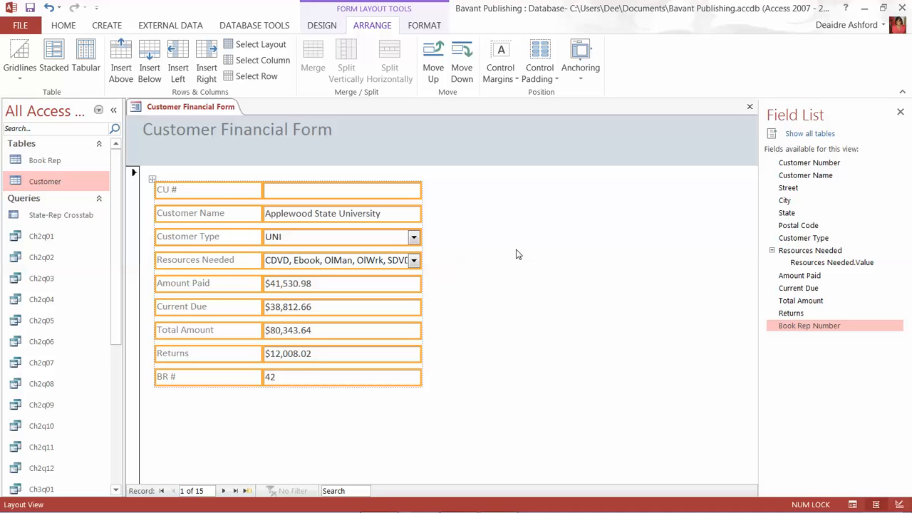
mouse_move(317, 510)
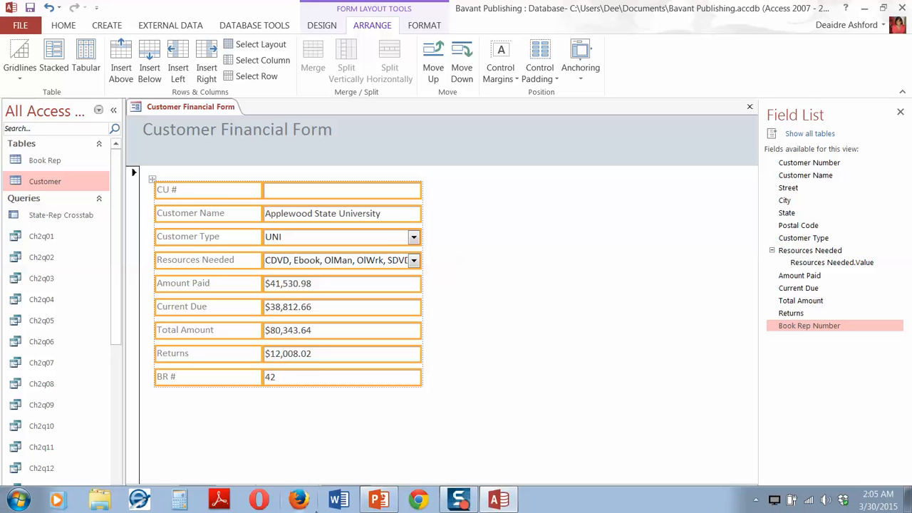